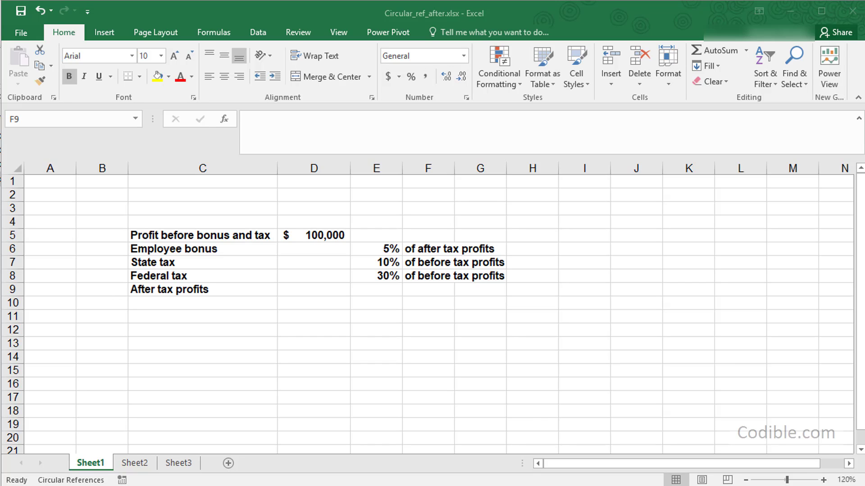
Step: Review the pre-tax profit, the 5%, 10% and 30% rates and the empty bonus, tax and profit cells
{"action": "left_click", "coordinate": [306, 235]}
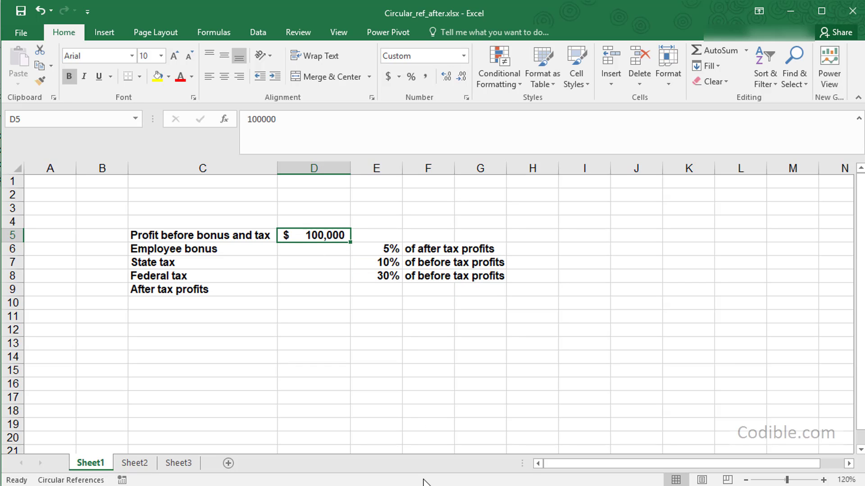
{"action": "left_click", "coordinate": [299, 247]}
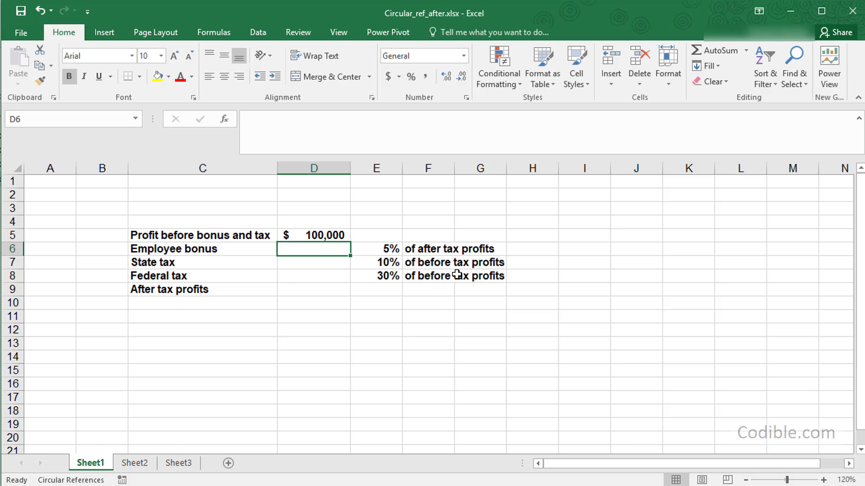
{"action": "left_click", "coordinate": [391, 249]}
{"action": "left_click", "coordinate": [420, 250]}
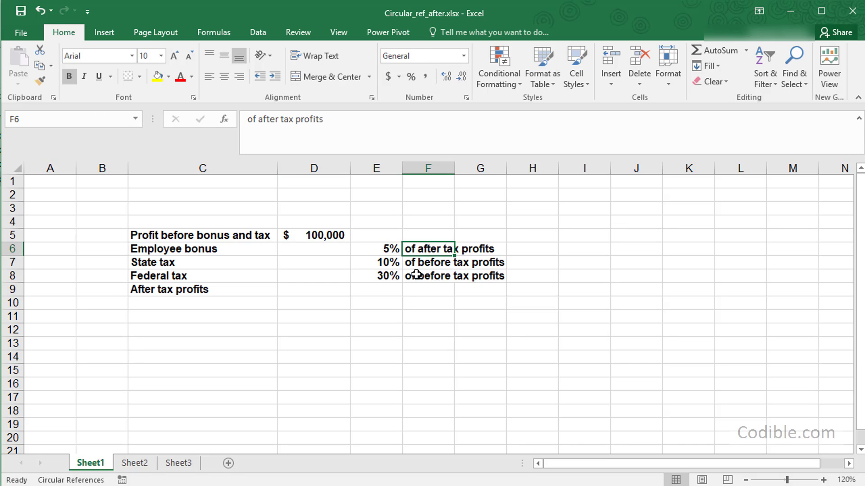
{"action": "left_click", "coordinate": [316, 290]}
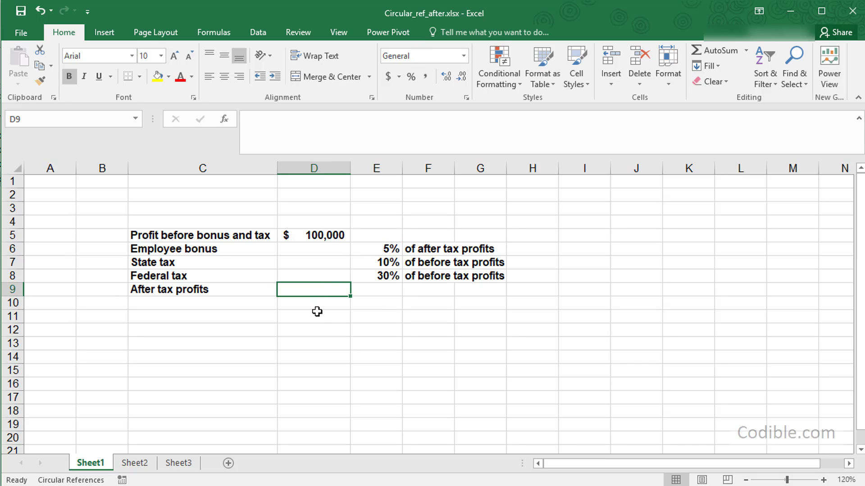
{"action": "left_click", "coordinate": [314, 262]}
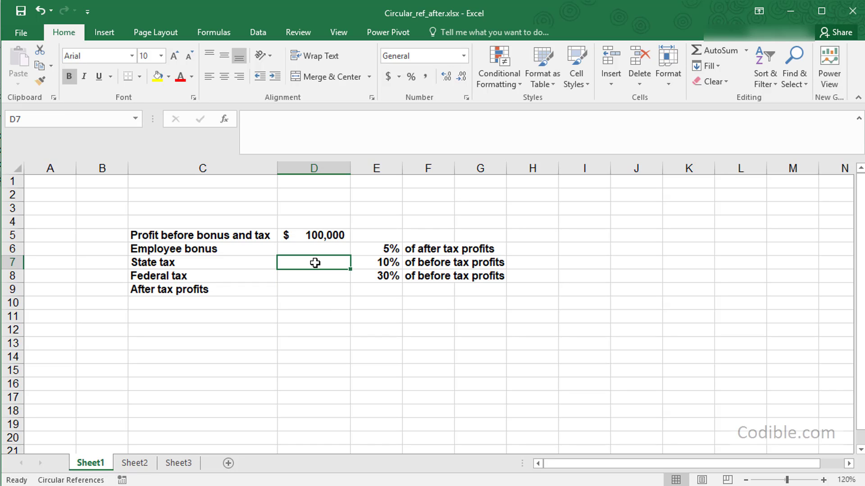
{"action": "left_click", "coordinate": [312, 277]}
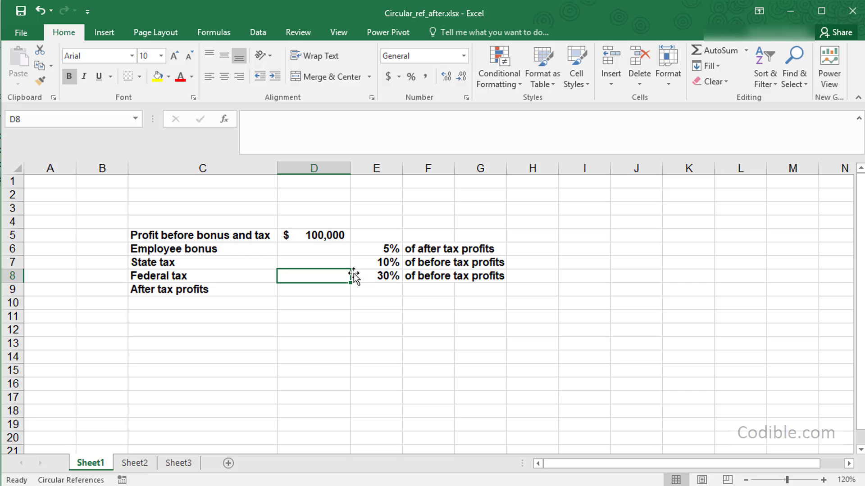
{"action": "left_click", "coordinate": [383, 277]}
{"action": "left_click", "coordinate": [443, 263]}
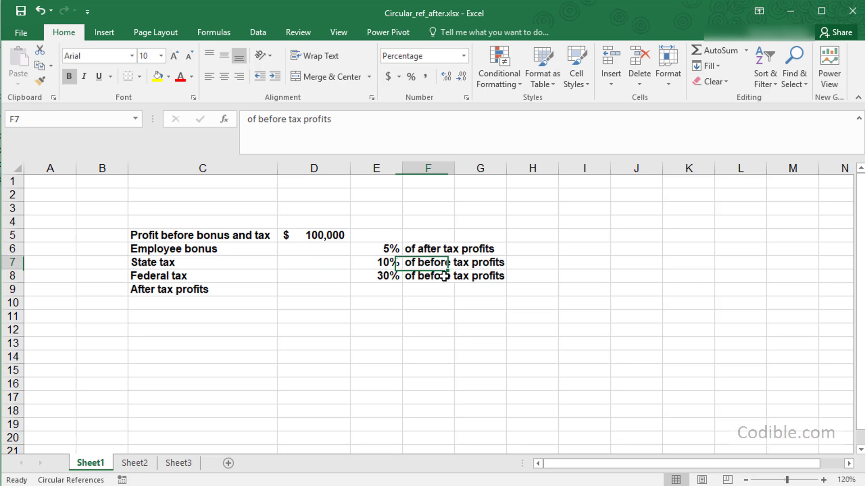
{"action": "left_click", "coordinate": [311, 291]}
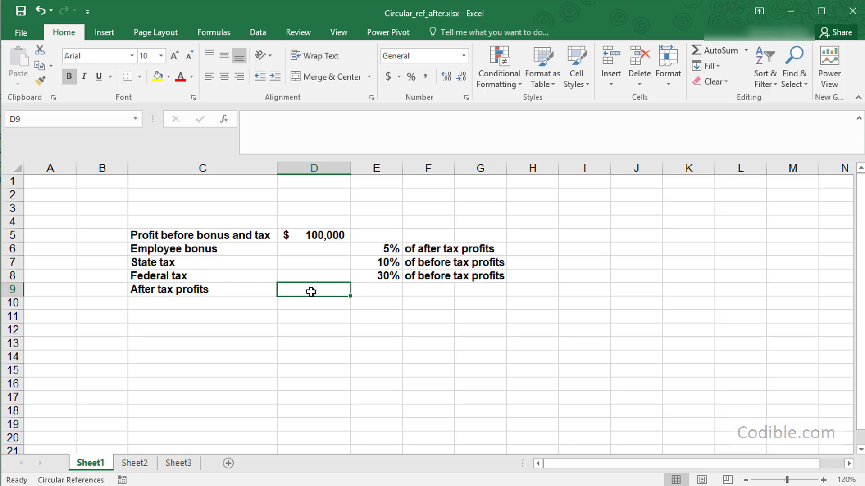
{"action": "left_click", "coordinate": [299, 248]}
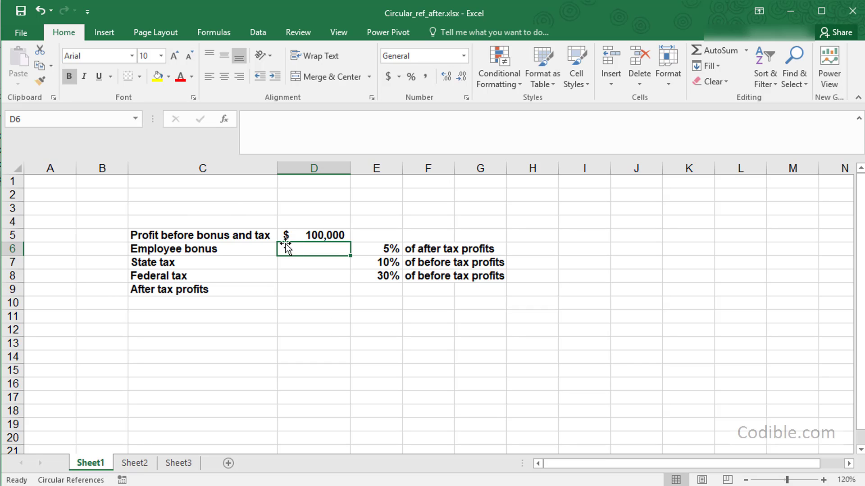
Step: Name D5 profit_before_bonus_tax and D6 bonus via the Name Box
{"action": "left_click", "coordinate": [313, 236]}
{"action": "left_click", "coordinate": [24, 119]}
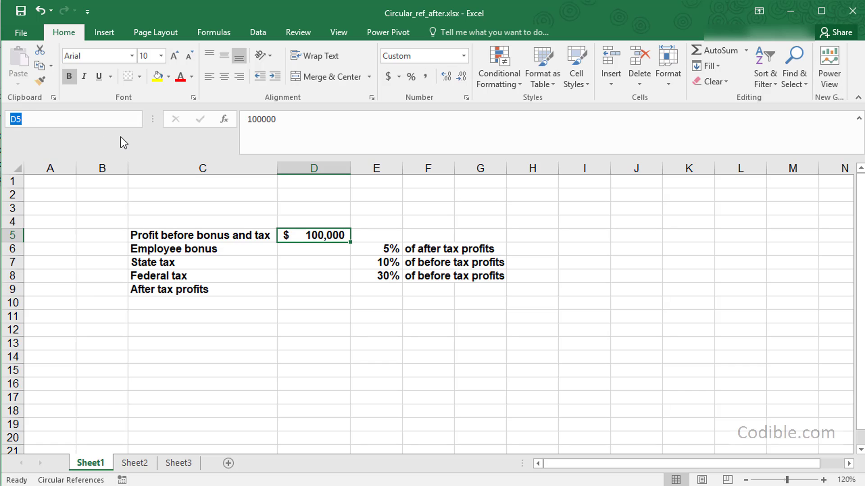
{"action": "type", "text": "profit_before_"}
{"action": "type", "text": "bonu"}
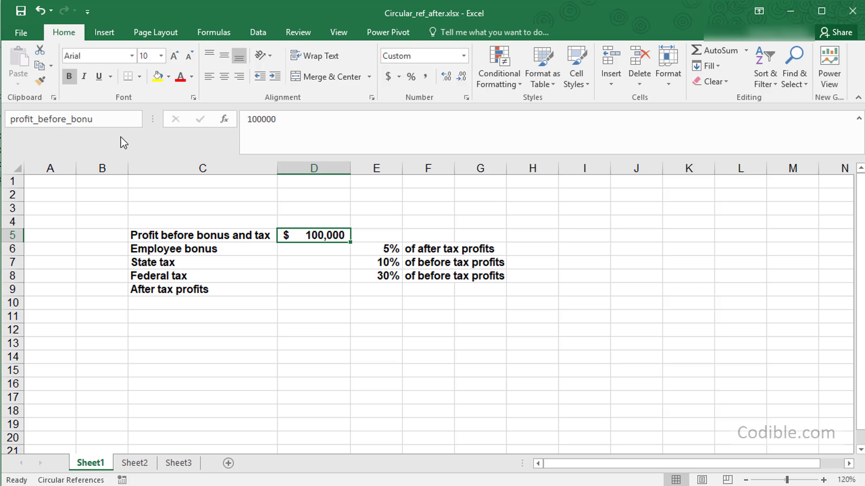
{"action": "type", "text": "xs_tax"}
{"action": "key", "text": "Return"}
{"action": "left_click", "coordinate": [307, 251]}
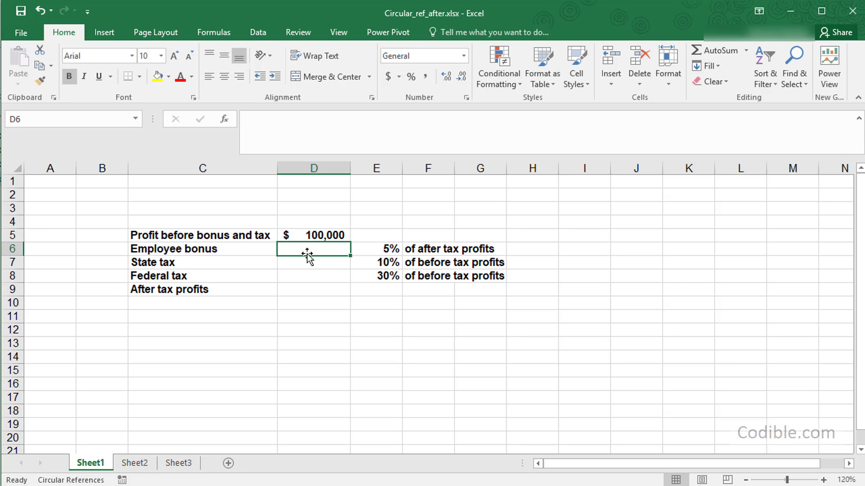
{"action": "left_click", "coordinate": [19, 119]}
{"action": "type", "text": "employee_"}
{"action": "key", "text": "BackSpace"}
{"action": "key", "text": "BackSpace"}
{"action": "key", "text": "BackSpace"}
{"action": "type", "text": "bonus"}
{"action": "key", "text": "Return"}
Step: Name D7 state_tax and D8 federal_tax
{"action": "left_click", "coordinate": [320, 266]}
{"action": "left_click", "coordinate": [21, 119]}
{"action": "type", "text": "state_tax"}
{"action": "key", "text": "Return"}
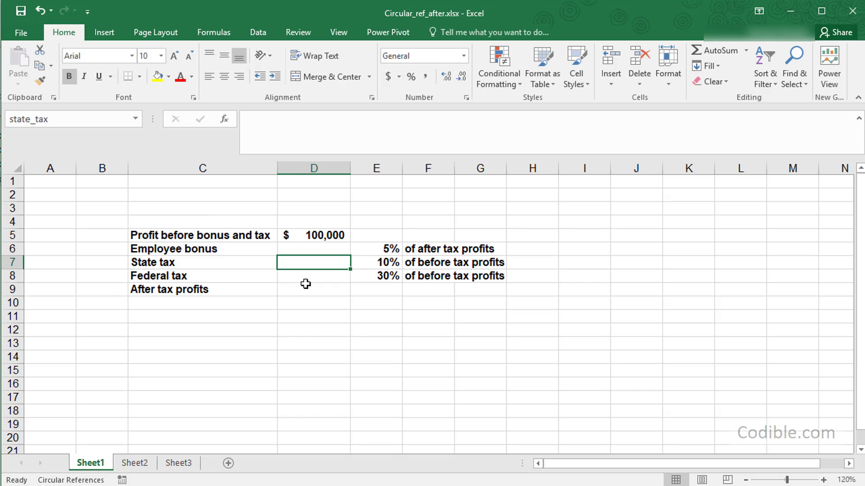
{"action": "left_click", "coordinate": [305, 279]}
{"action": "left_click", "coordinate": [31, 120]}
{"action": "type", "text": "federal_tax"}
{"action": "key", "text": "Return"}
Step: Name D9 profit_after_tax, discarding a stray entry typed into the cell
{"action": "left_click", "coordinate": [302, 288]}
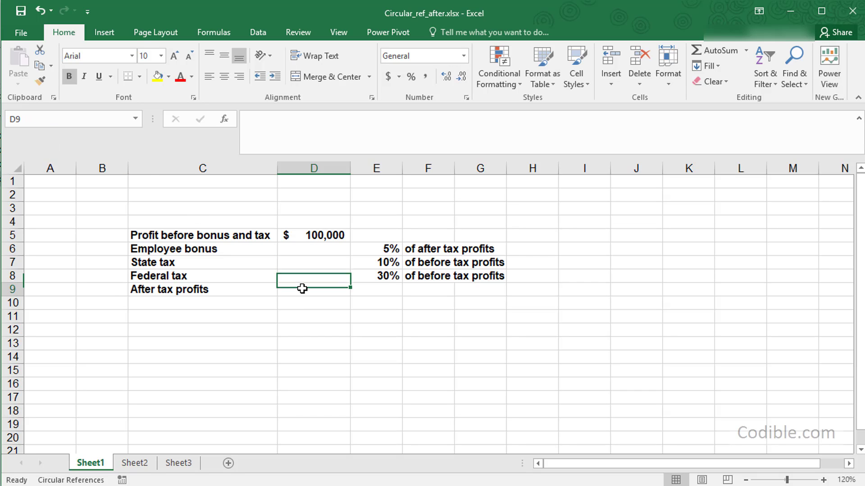
{"action": "type", "text": "after_"}
{"action": "key", "text": "Escape"}
{"action": "left_click", "coordinate": [31, 121]}
{"action": "type", "text": "after"}
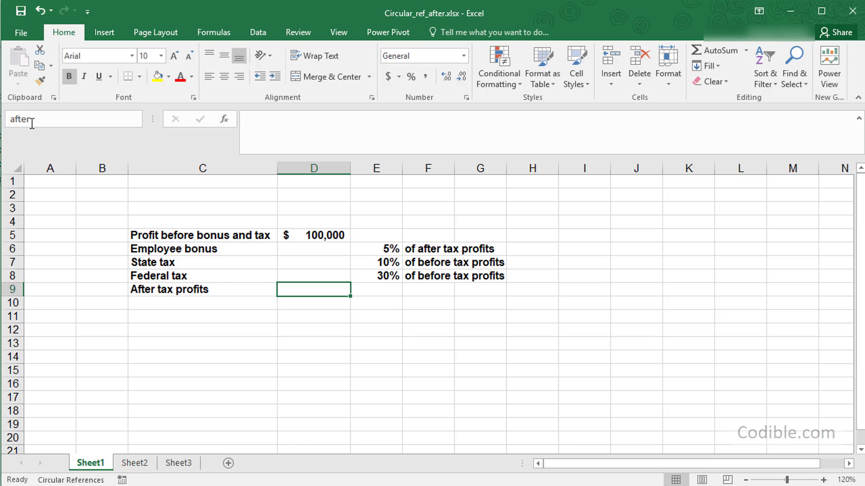
{"action": "key", "text": "BackSpace"}
{"action": "key", "text": "BackSpace"}
{"action": "key", "text": "BackSpace"}
{"action": "type", "text": "profit_after_tax"}
{"action": "key", "text": "Return"}
Step: Enter =E6*profit_after_tax in D6, accepting the name from AutoComplete; result shows 0
{"action": "left_click", "coordinate": [324, 249]}
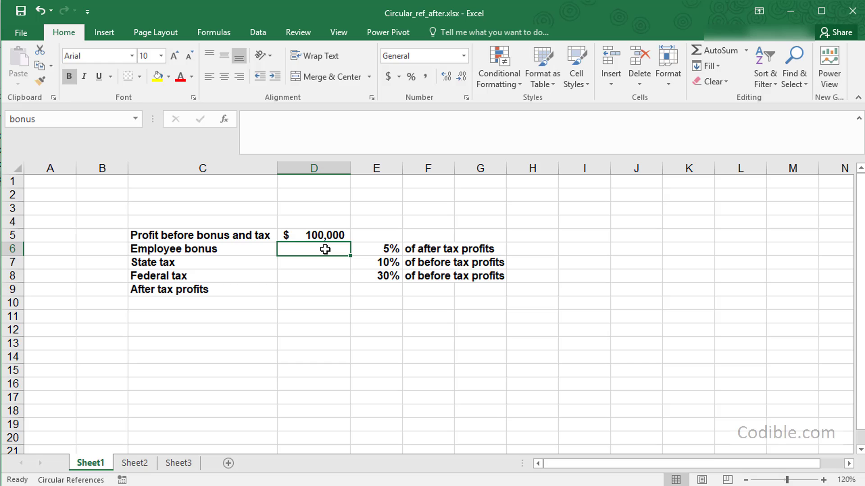
{"action": "type", "text": "=5"}
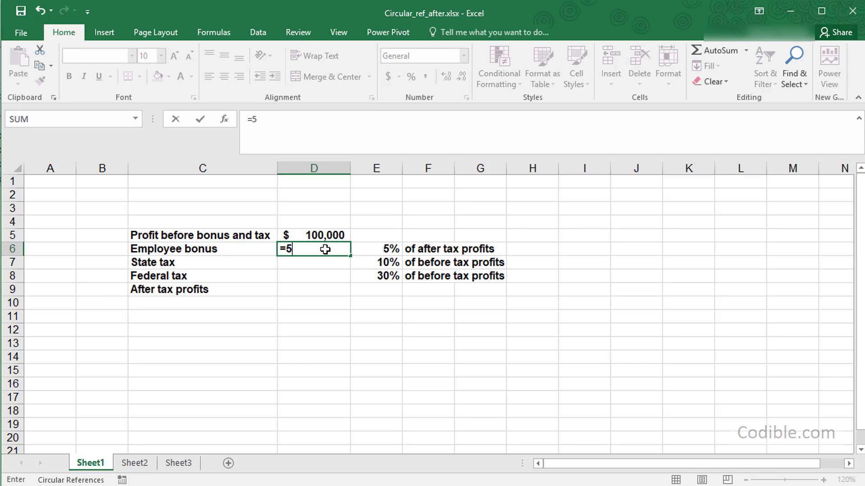
{"action": "type", "text": "%"}
{"action": "key", "text": "BackSpace"}
{"action": "key", "text": "BackSpace"}
{"action": "left_click", "coordinate": [388, 248]}
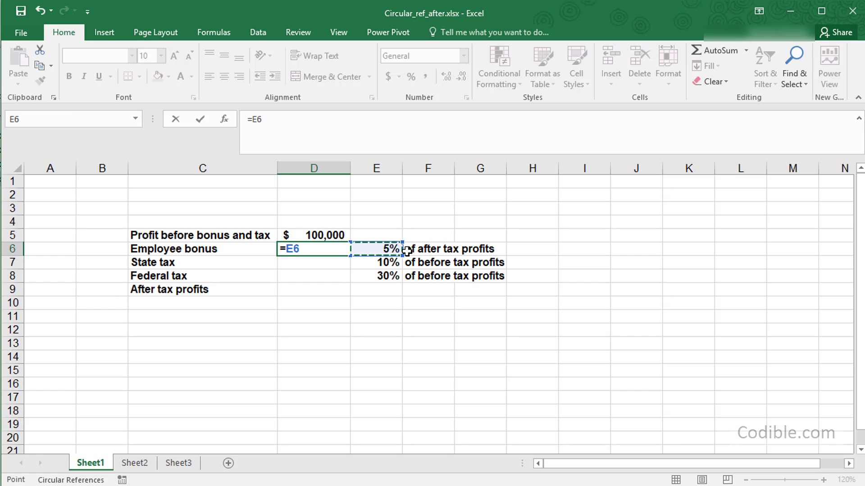
{"action": "type", "text": "*"}
{"action": "type", "text": "pro"}
{"action": "key", "text": "BackSpace"}
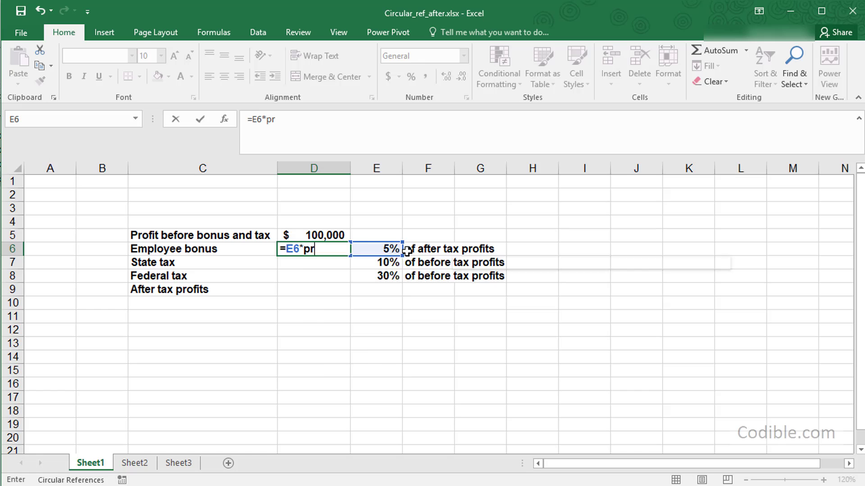
{"action": "type", "text": "ofit"}
{"action": "key", "text": "Tab"}
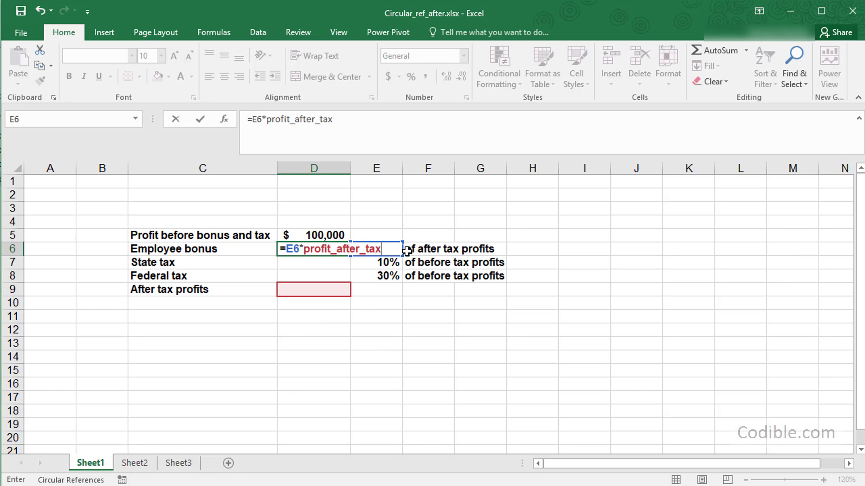
{"action": "key", "text": "Return"}
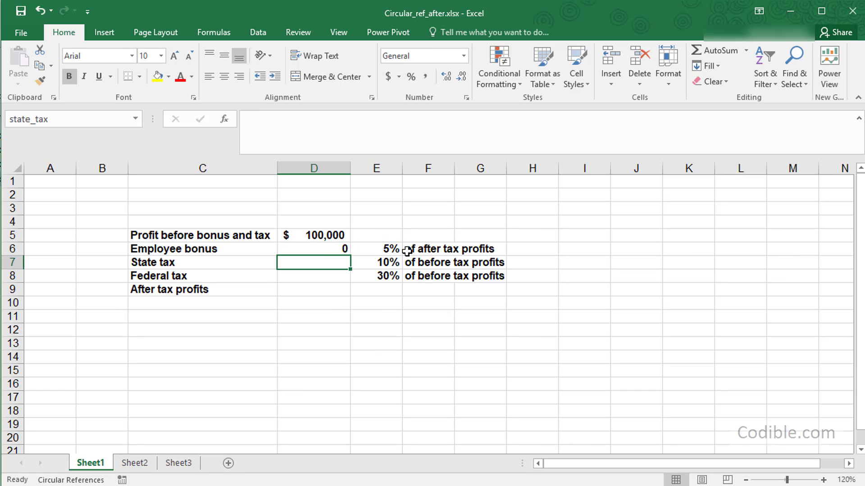
{"action": "type", "text": "="}
Step: Enter =E7*profit_before_bonus_tax in D7 and =E8*profit_before_bonus_tax in D8, giving 10000 and 30000
{"action": "key", "text": "Right"}
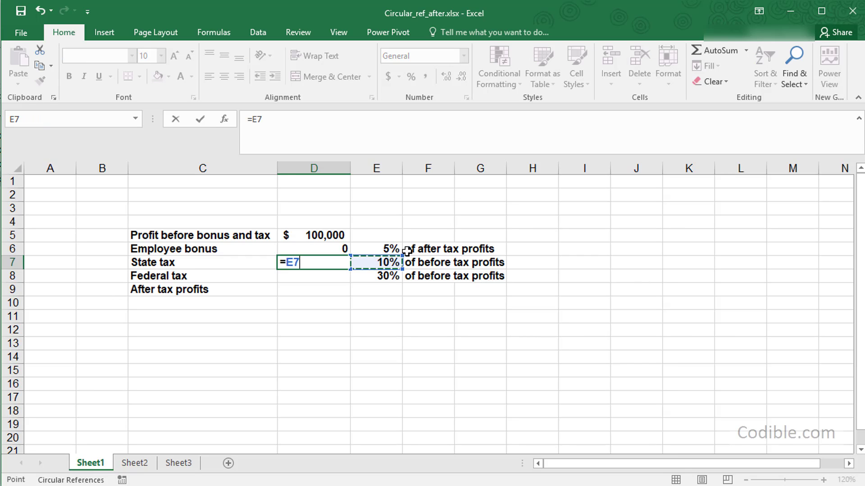
{"action": "type", "text": "*"}
{"action": "left_click", "coordinate": [331, 235]}
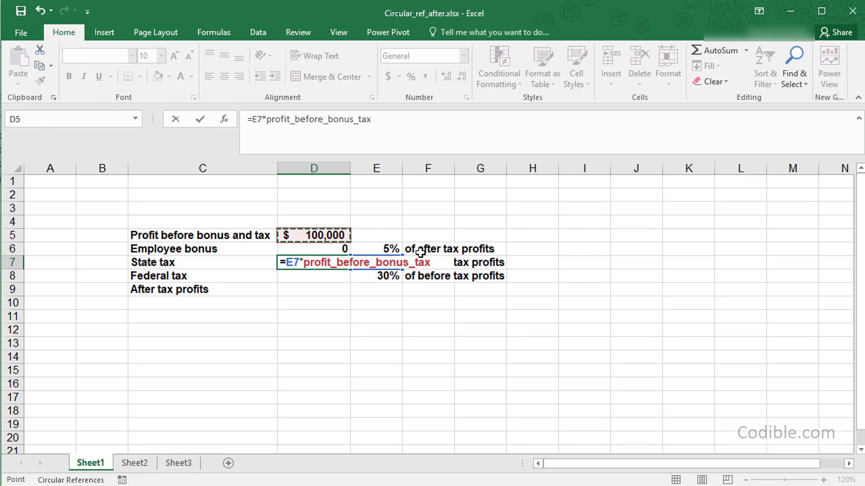
{"action": "key", "text": "Return"}
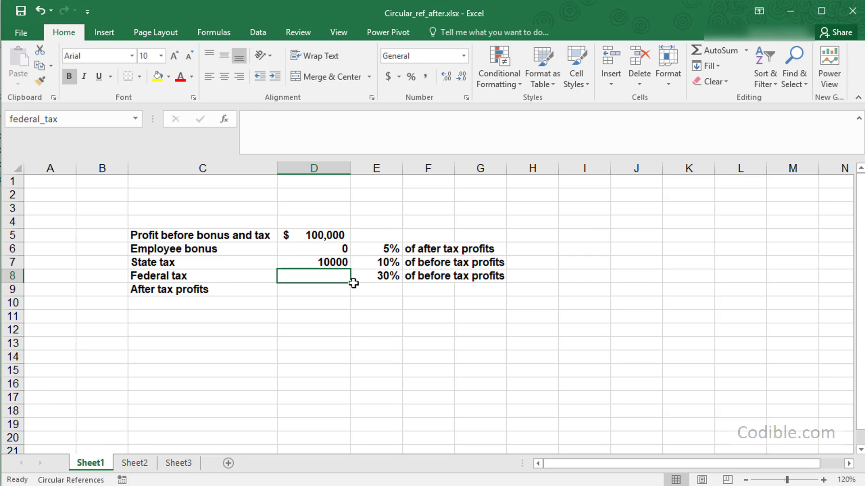
{"action": "type", "text": "="}
{"action": "key", "text": "Right"}
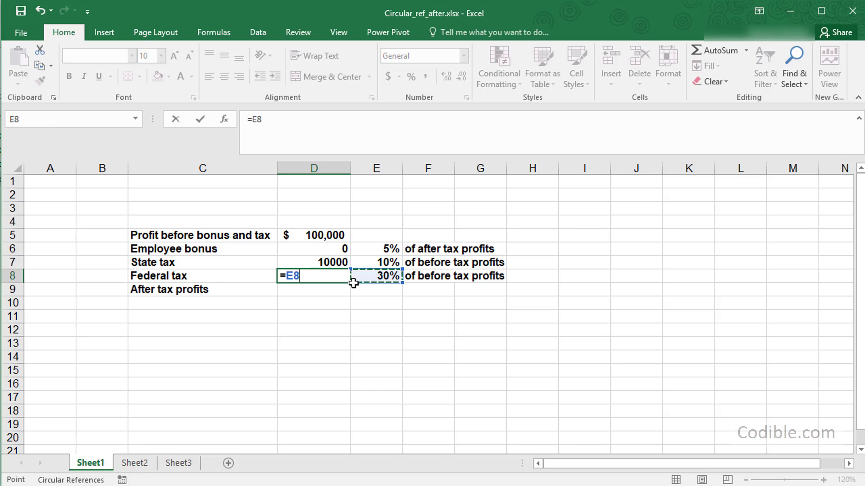
{"action": "type", "text": "*"}
{"action": "left_click", "coordinate": [321, 234]}
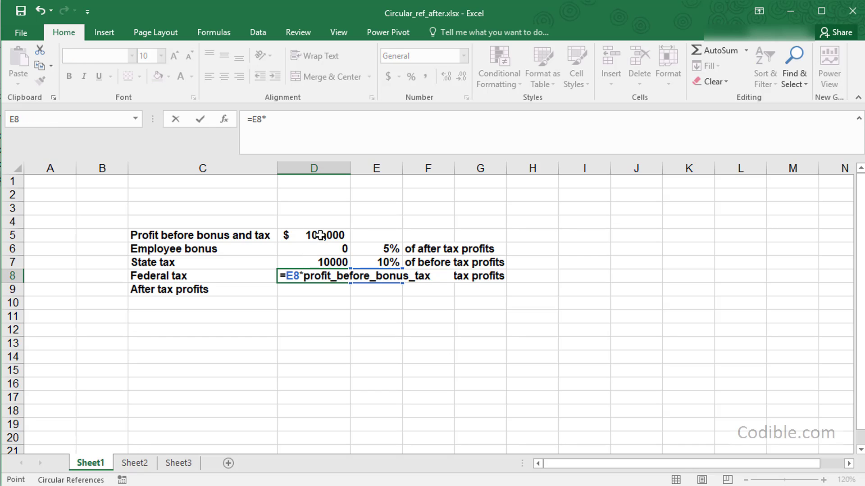
Step: Enter D9 as D5 minus D6, D7 and D8, producing 0 with a circular reference warning
{"action": "key", "text": "Return"}
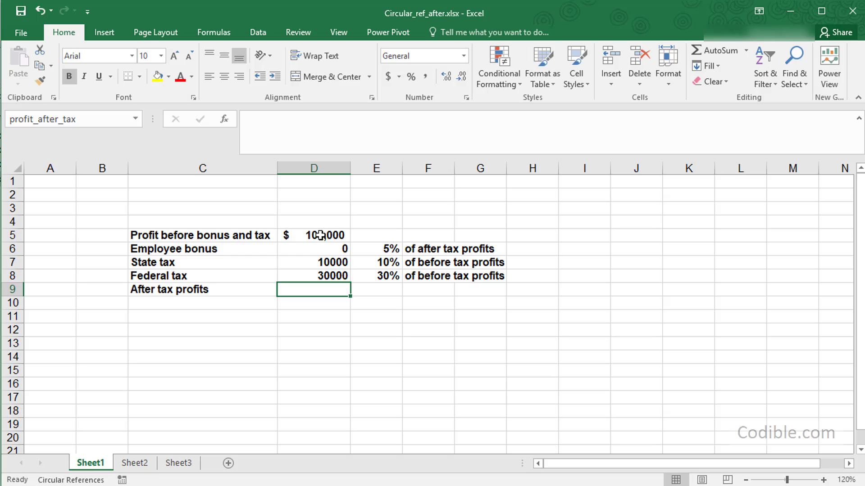
{"action": "type", "text": "="}
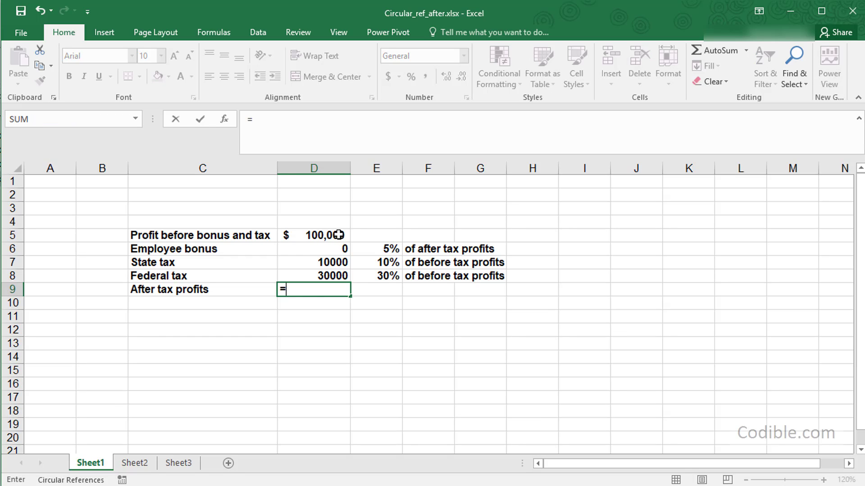
{"action": "left_click", "coordinate": [338, 235]}
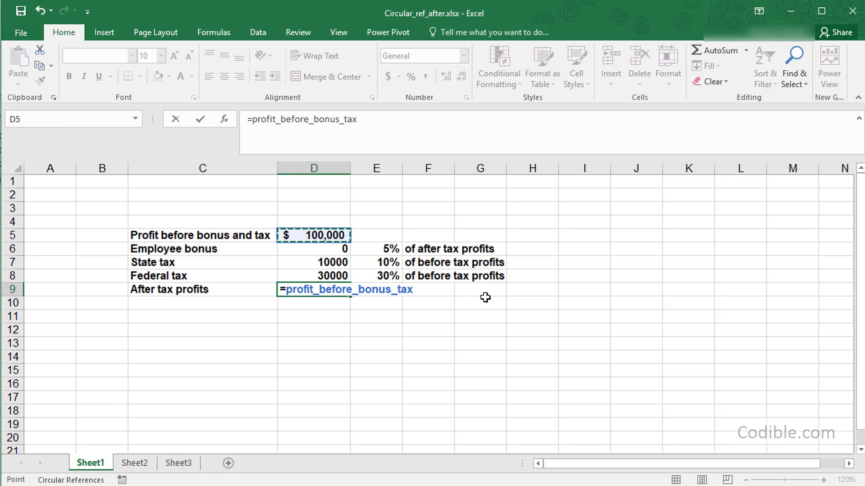
{"action": "type", "text": "-"}
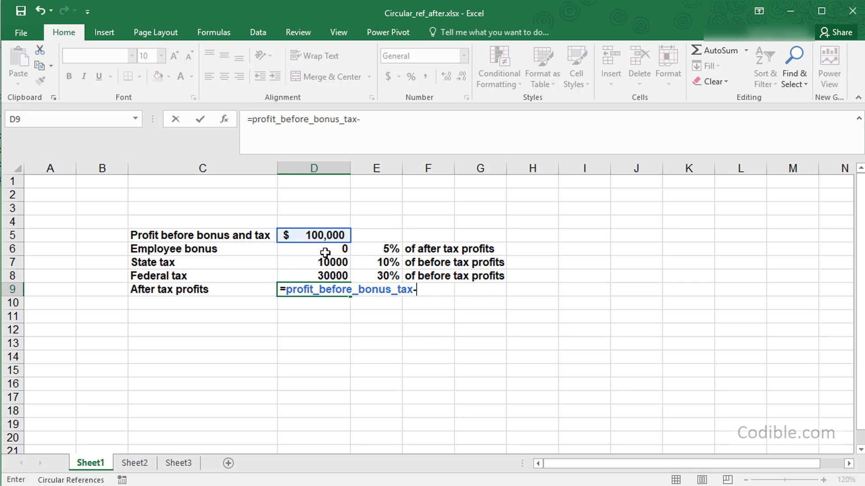
{"action": "left_click", "coordinate": [326, 252]}
{"action": "type", "text": "-"}
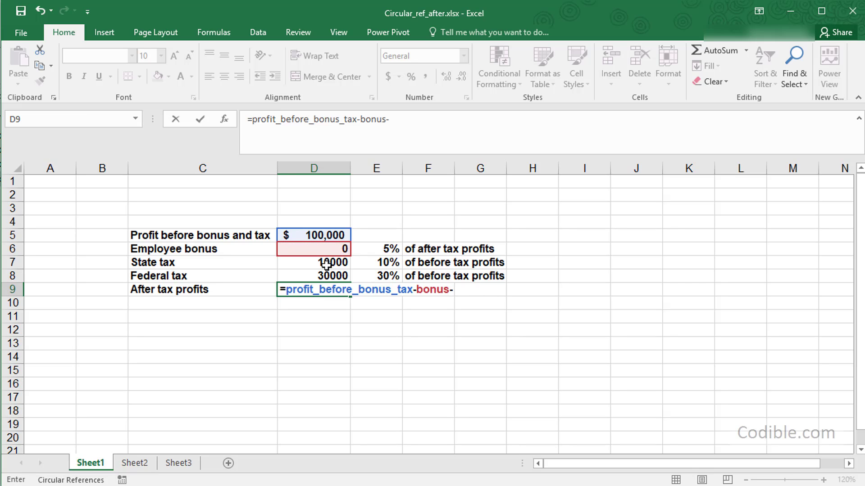
{"action": "left_click", "coordinate": [327, 265]}
{"action": "type", "text": "-"}
{"action": "left_click", "coordinate": [332, 277]}
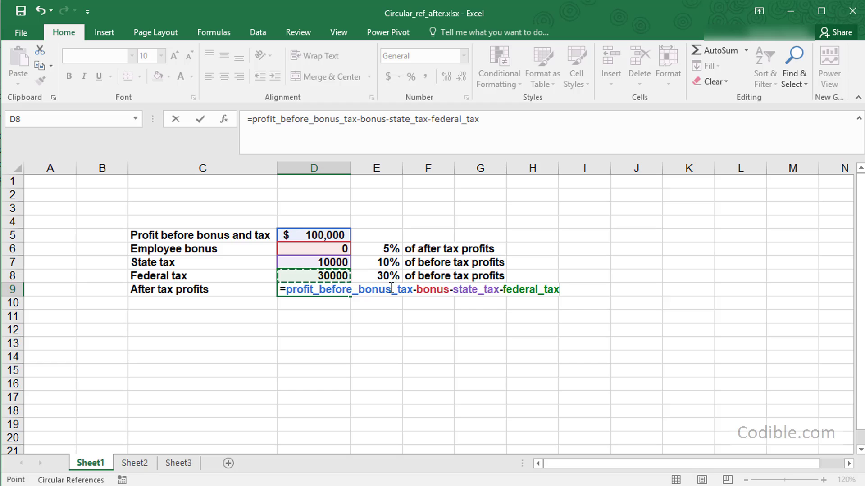
{"action": "key", "text": "Return"}
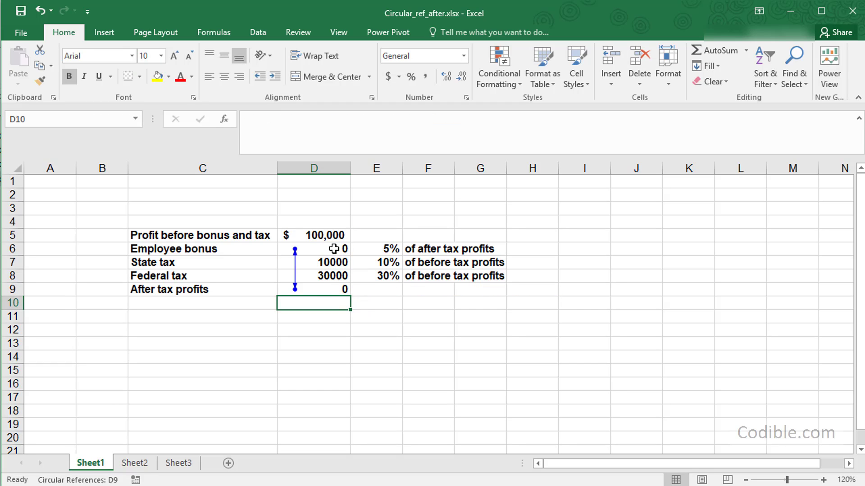
{"action": "left_click", "coordinate": [319, 290]}
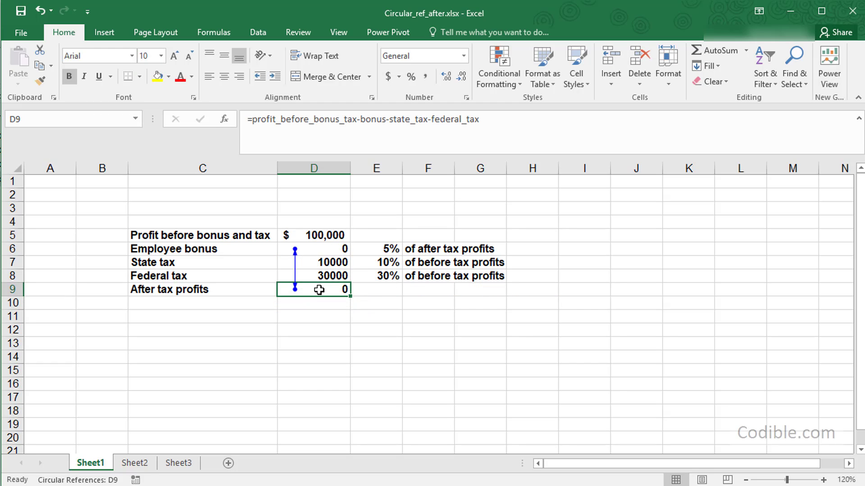
{"action": "left_click", "coordinate": [337, 251]}
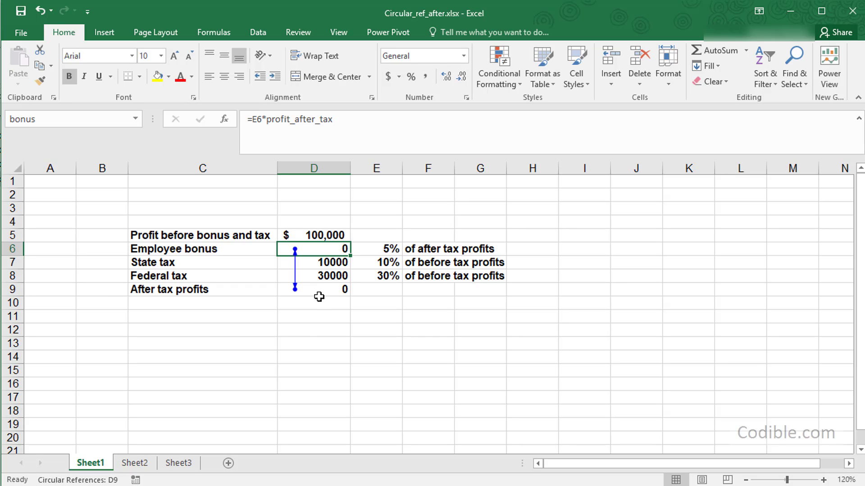
Step: Enable iterative calculation with 100 maximum iterations so bonus resolves to 2857.14 and profit to 57142.86
{"action": "left_click", "coordinate": [32, 34]}
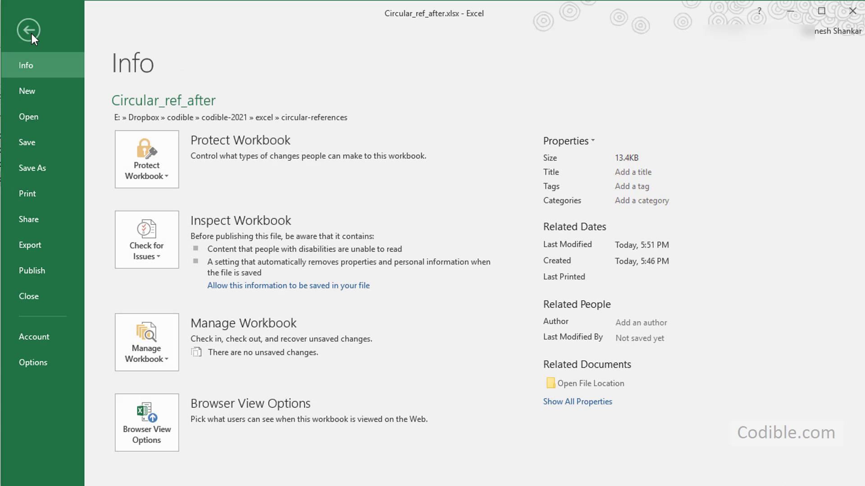
{"action": "left_click", "coordinate": [50, 364]}
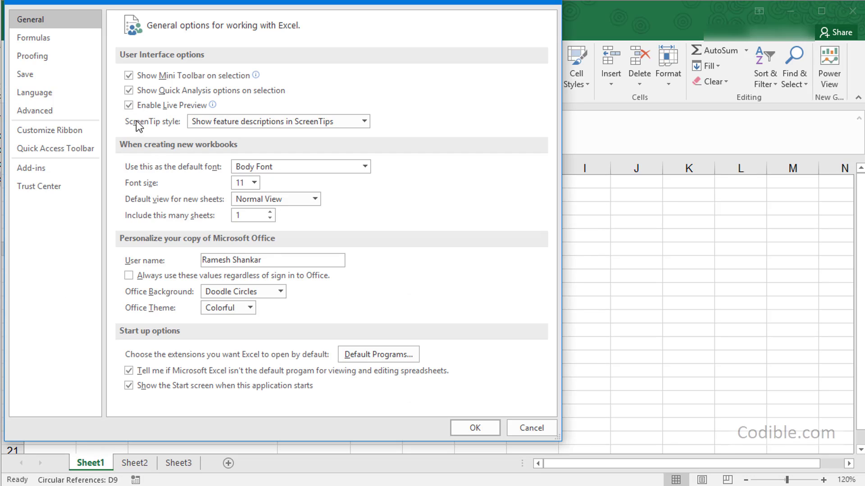
{"action": "left_click", "coordinate": [50, 40]}
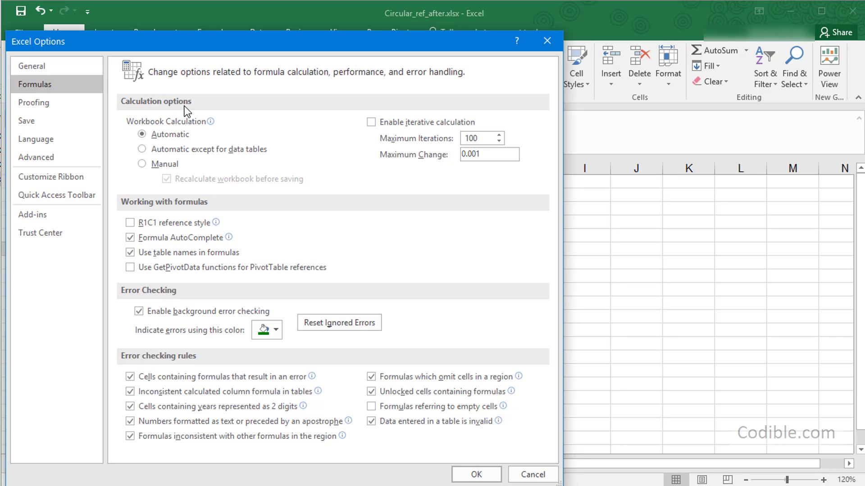
{"action": "left_click", "coordinate": [371, 123]}
{"action": "left_click", "coordinate": [481, 138]}
{"action": "left_click", "coordinate": [477, 475]}
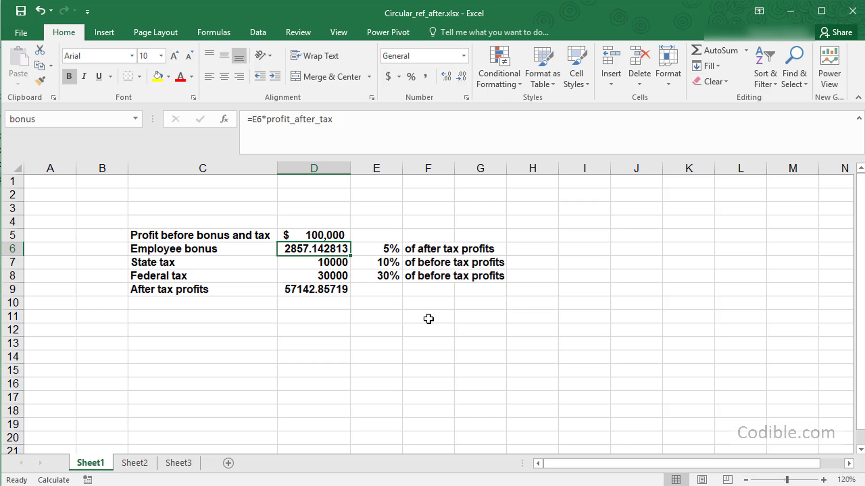
Step: Apply Accounting Number Format to D6:D9, showing $2,857.14 and $57,142.86
{"action": "left_click", "coordinate": [339, 292], "text": "shift"}
{"action": "left_click", "coordinate": [386, 78]}
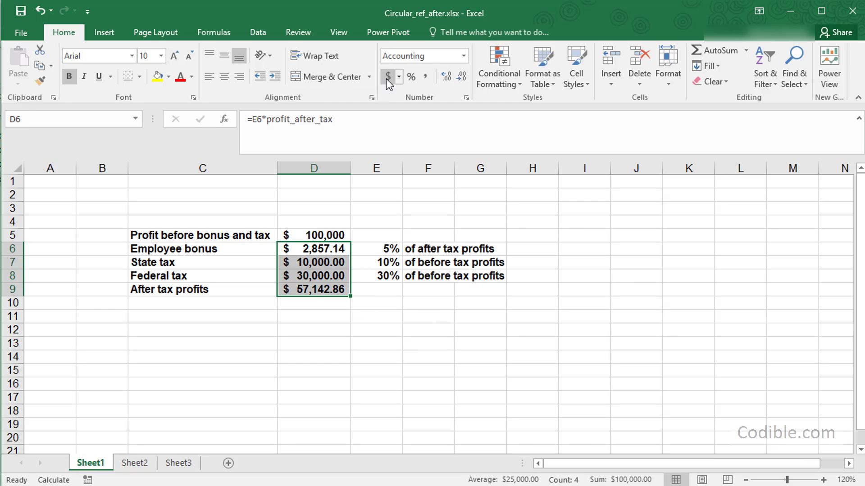
{"action": "left_click", "coordinate": [393, 209]}
Step: Inspect the resolved bonus, pre-tax profit and after-tax profit formulas
{"action": "left_click", "coordinate": [315, 247]}
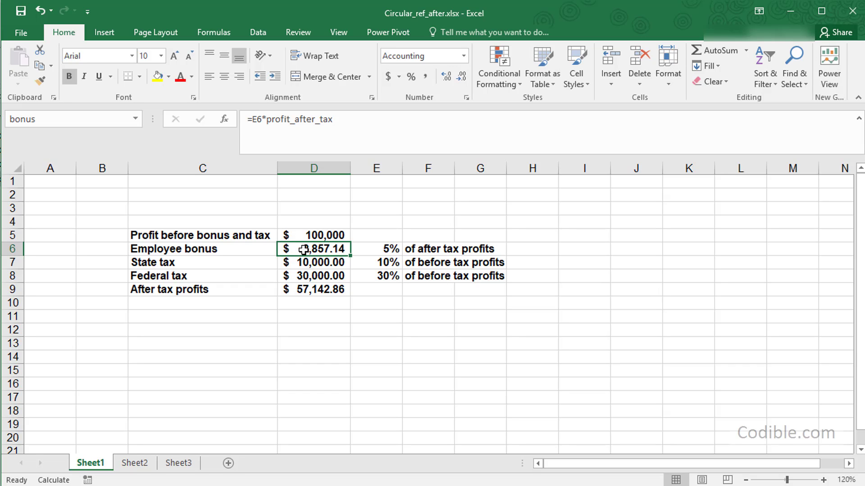
{"action": "left_click", "coordinate": [338, 234]}
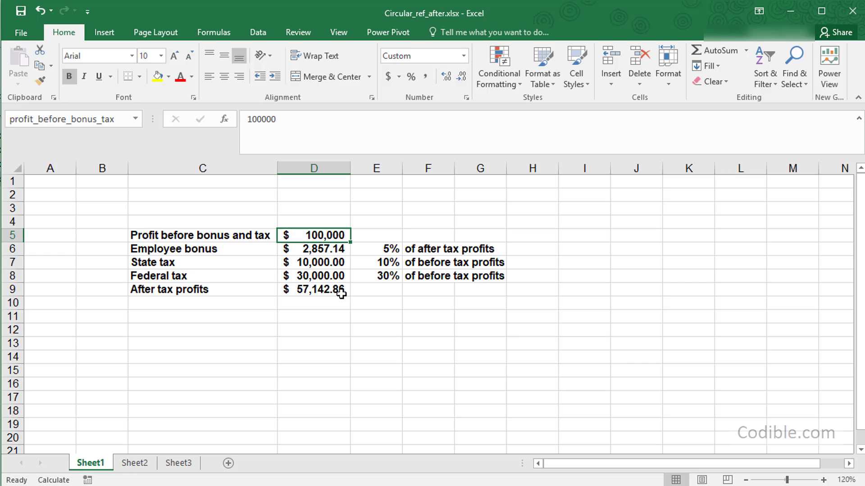
{"action": "left_click", "coordinate": [341, 248]}
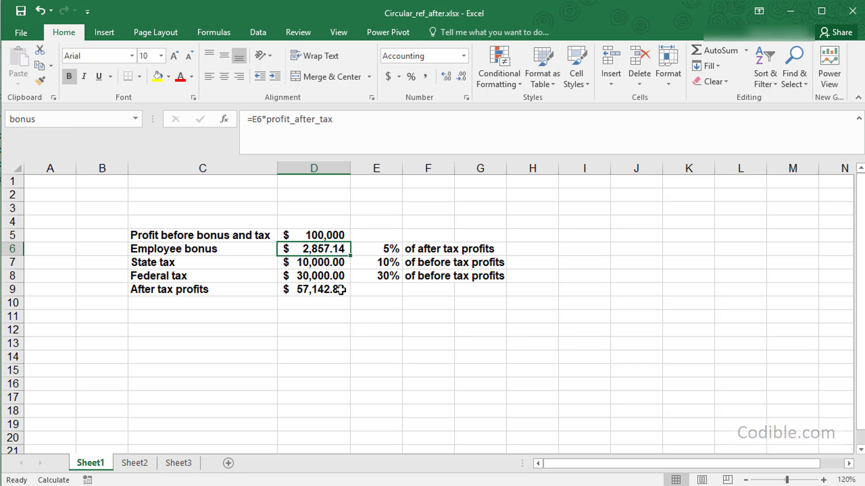
{"action": "left_click", "coordinate": [339, 290]}
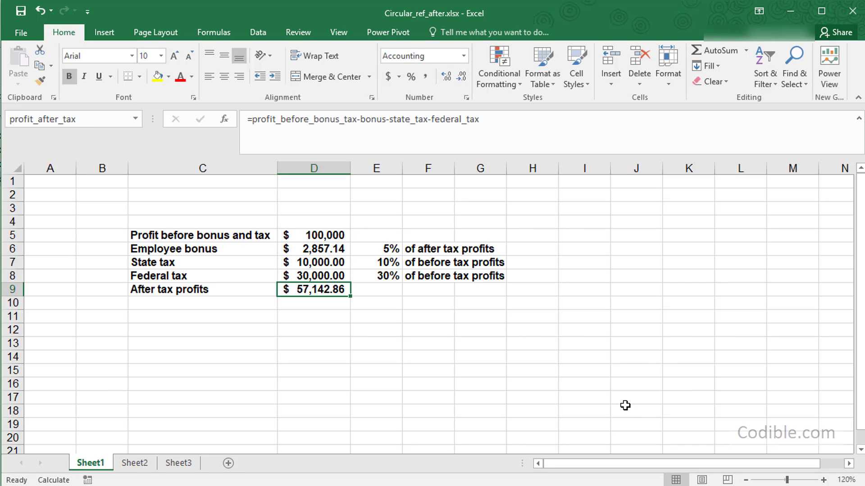